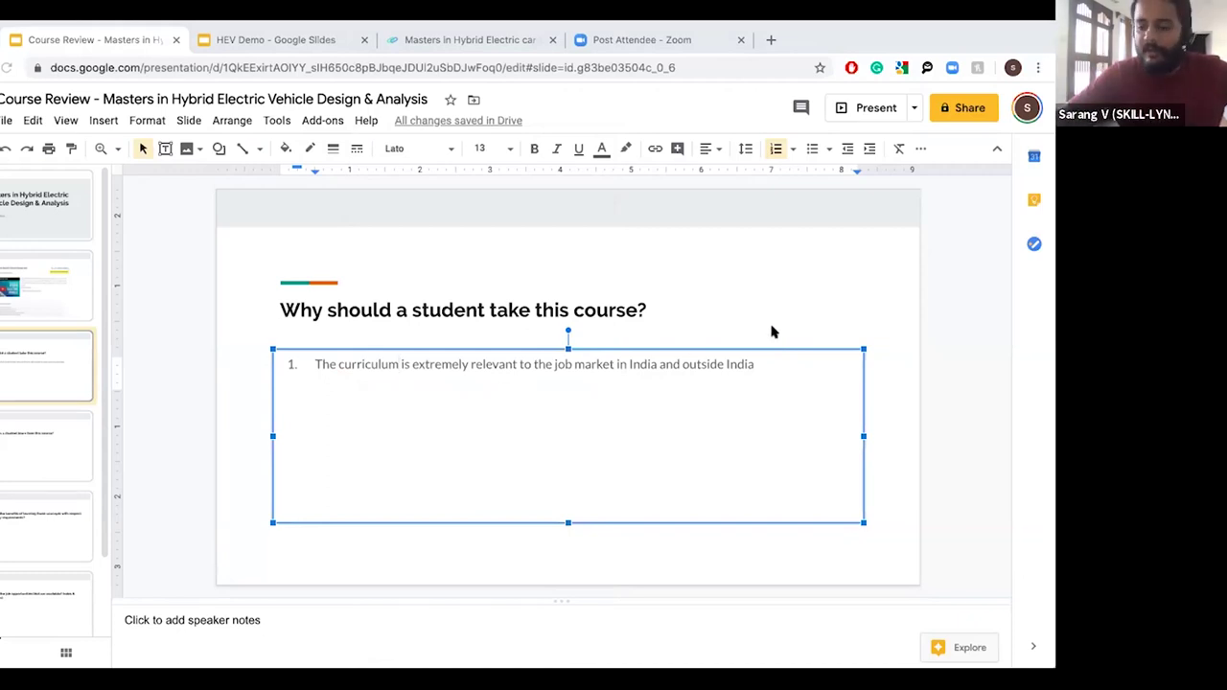
Append the sentence 'The course has been developed' after point 1's text.
{"action": "left_click", "coordinate": [658, 365]}
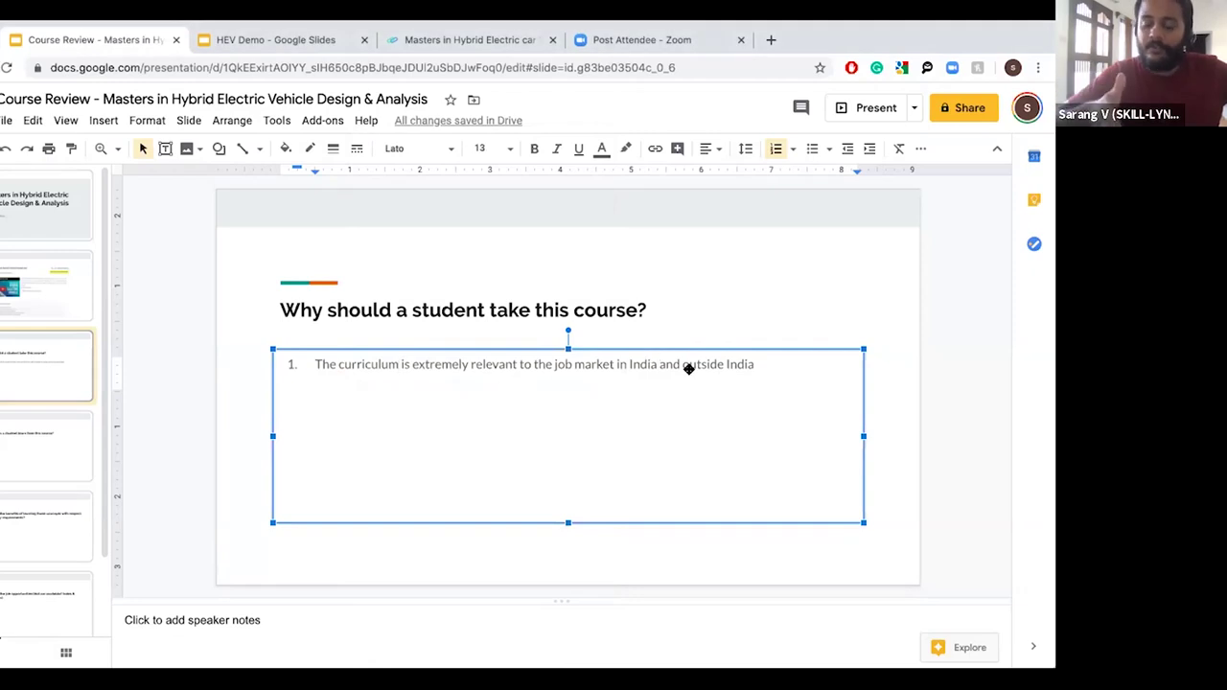
{"action": "type", "text": ". The cu"}
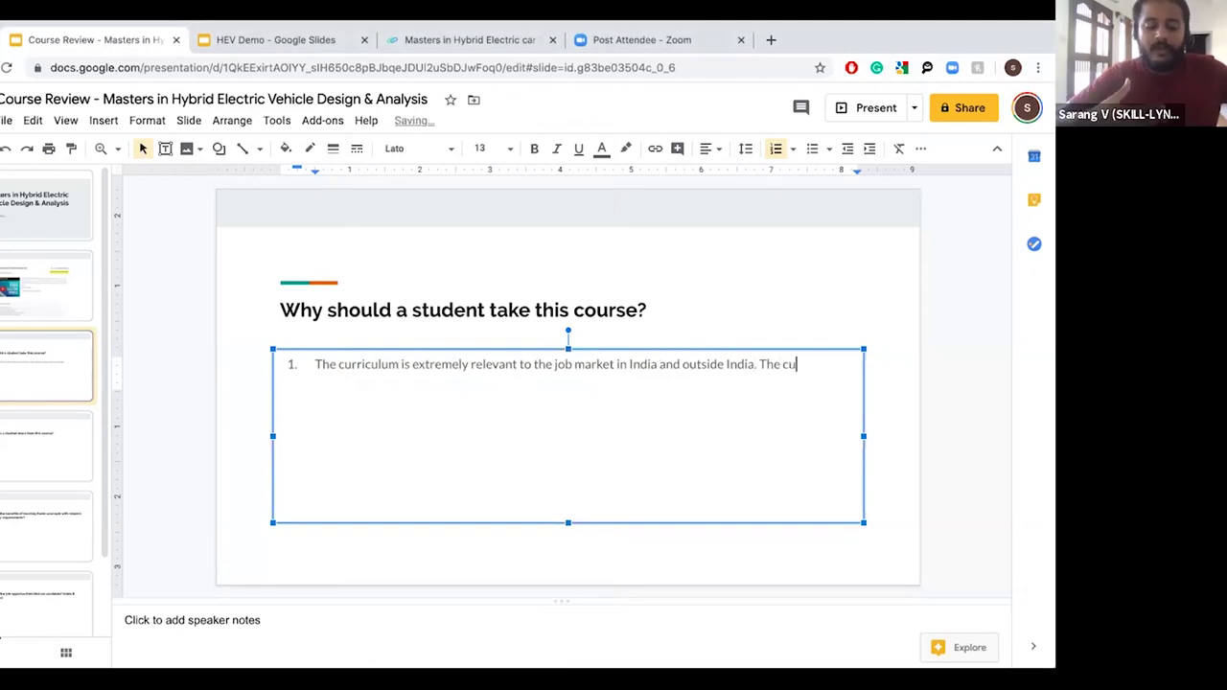
{"action": "key", "text": "BackSpace"}
{"action": "type", "text": "ourse has"}
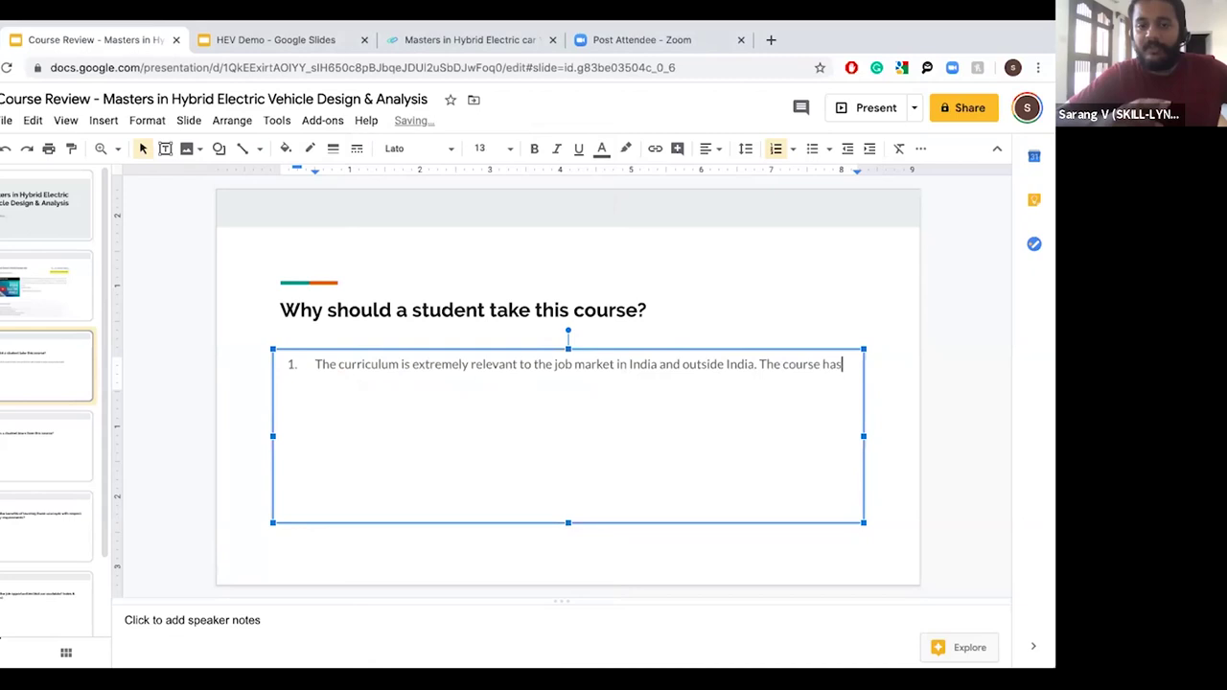
{"action": "type", "text": " been "}
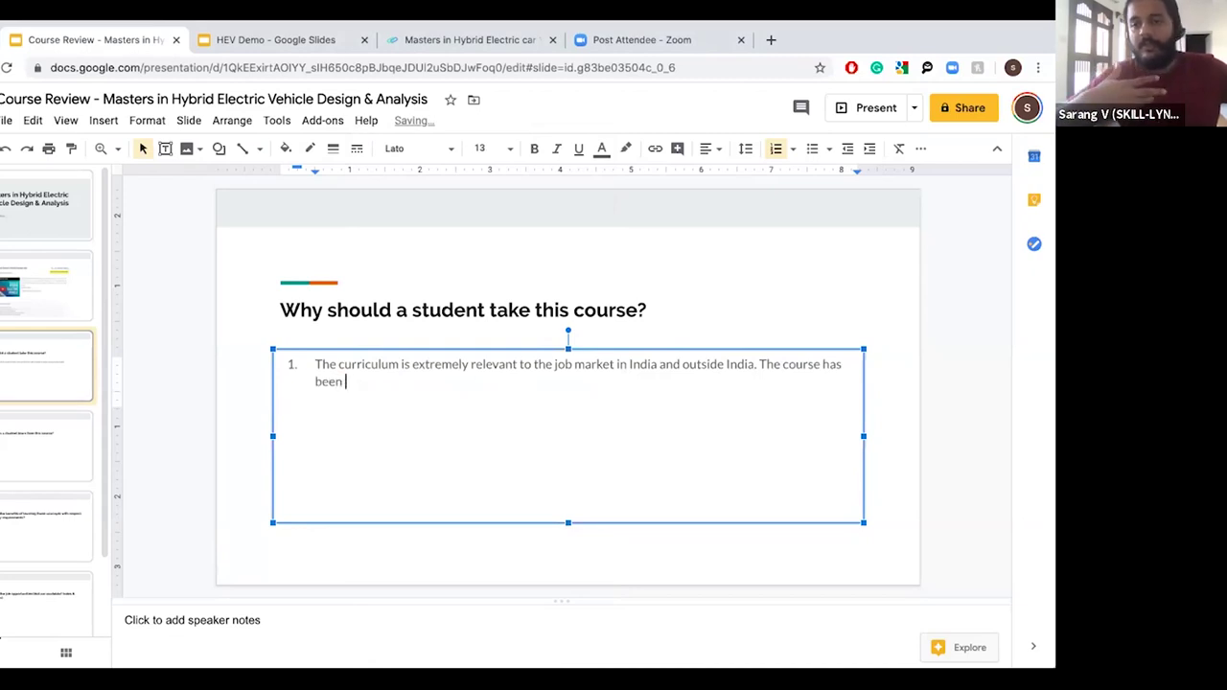
{"action": "type", "text": "developed"}
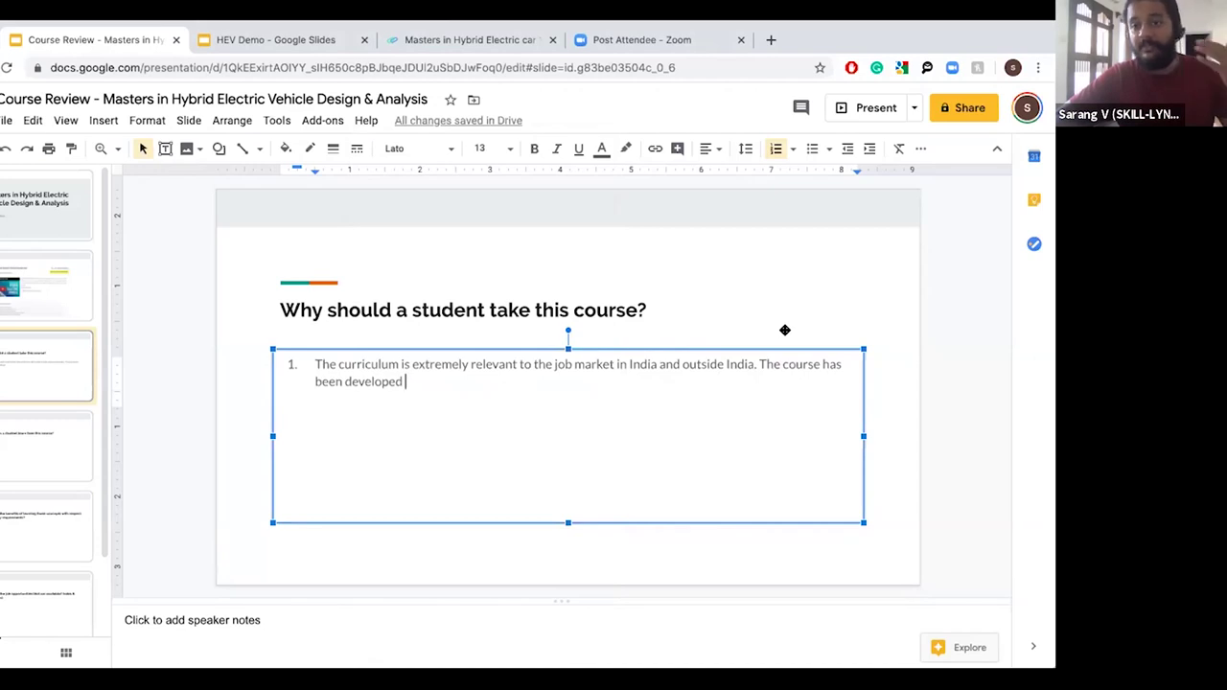
Finish it with 'with discussions from top EV & Passenger Vehicle experts' and begin point 2.
{"action": "type", "text": "with"}
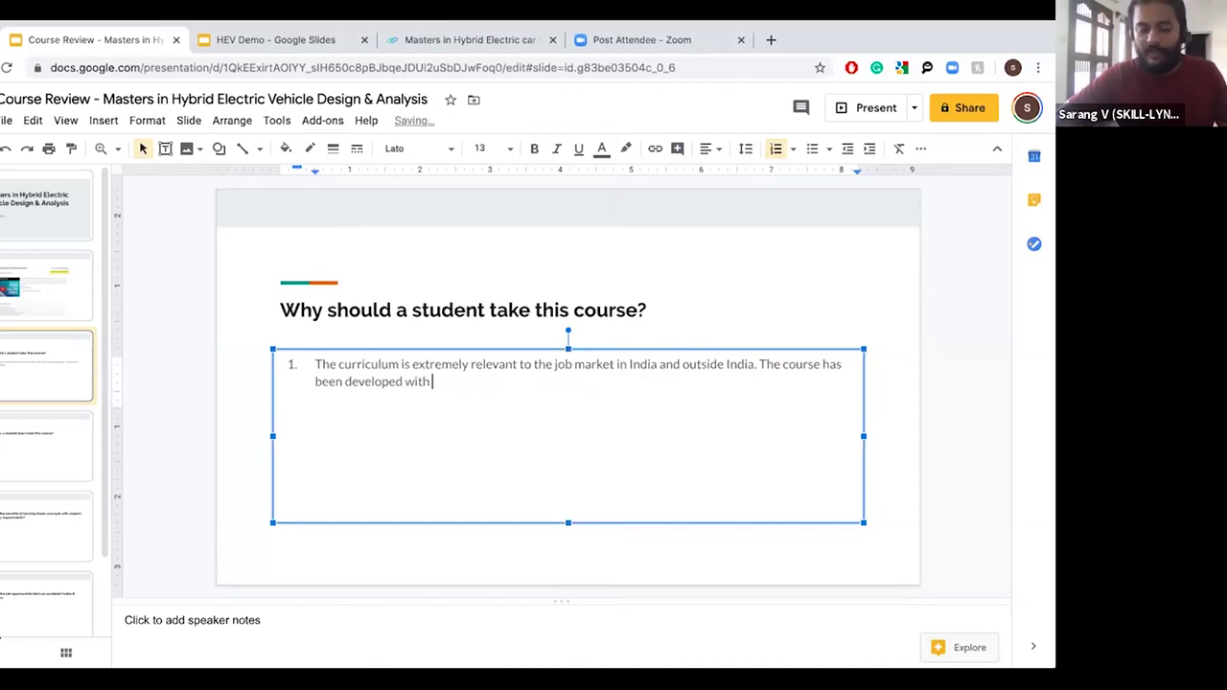
{"action": "type", "text": " discussion"}
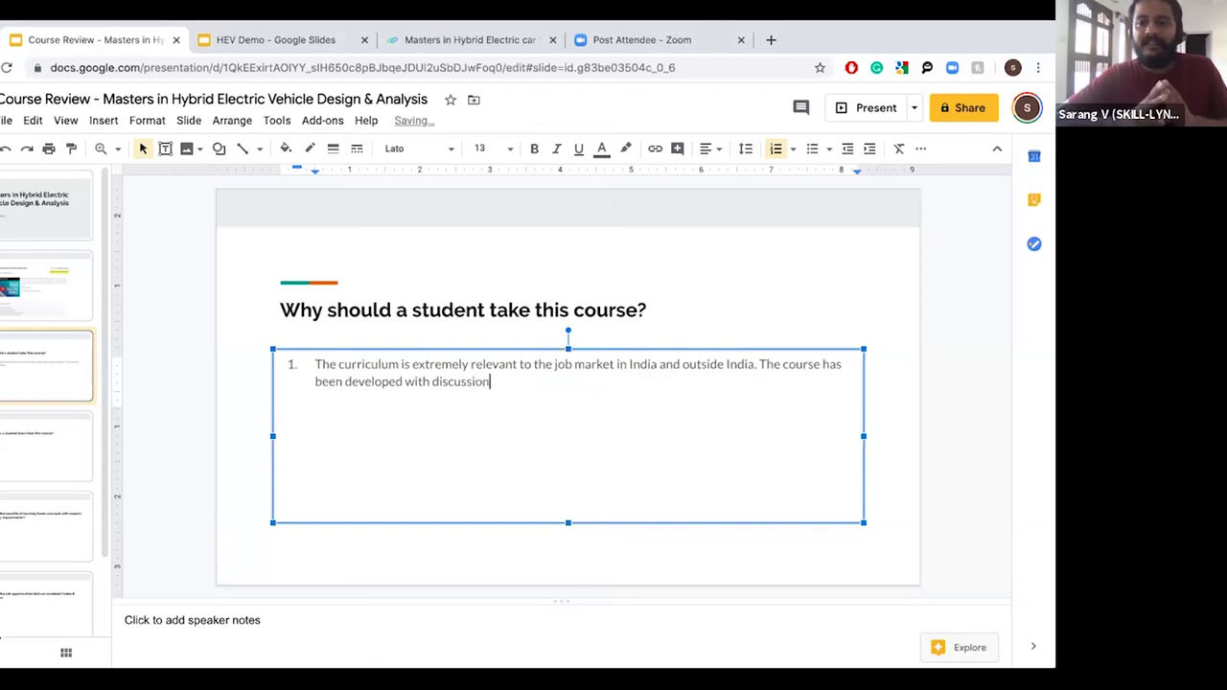
{"action": "type", "text": "s from top "}
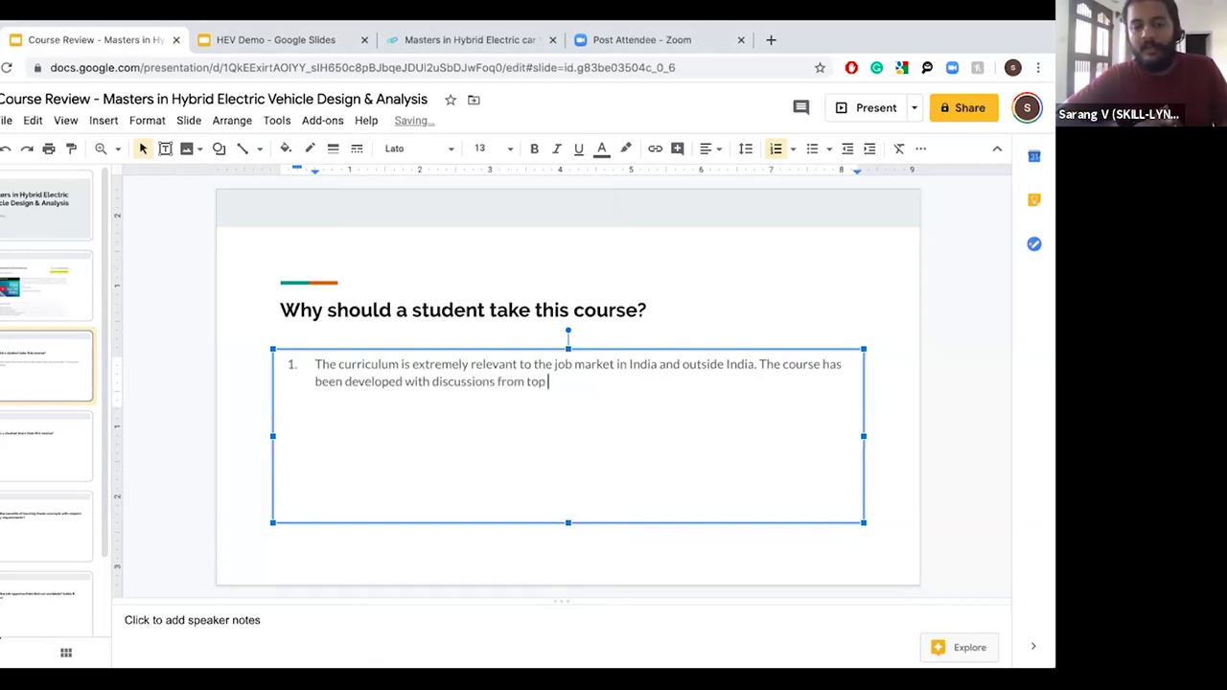
{"action": "type", "text": "EV expert"}
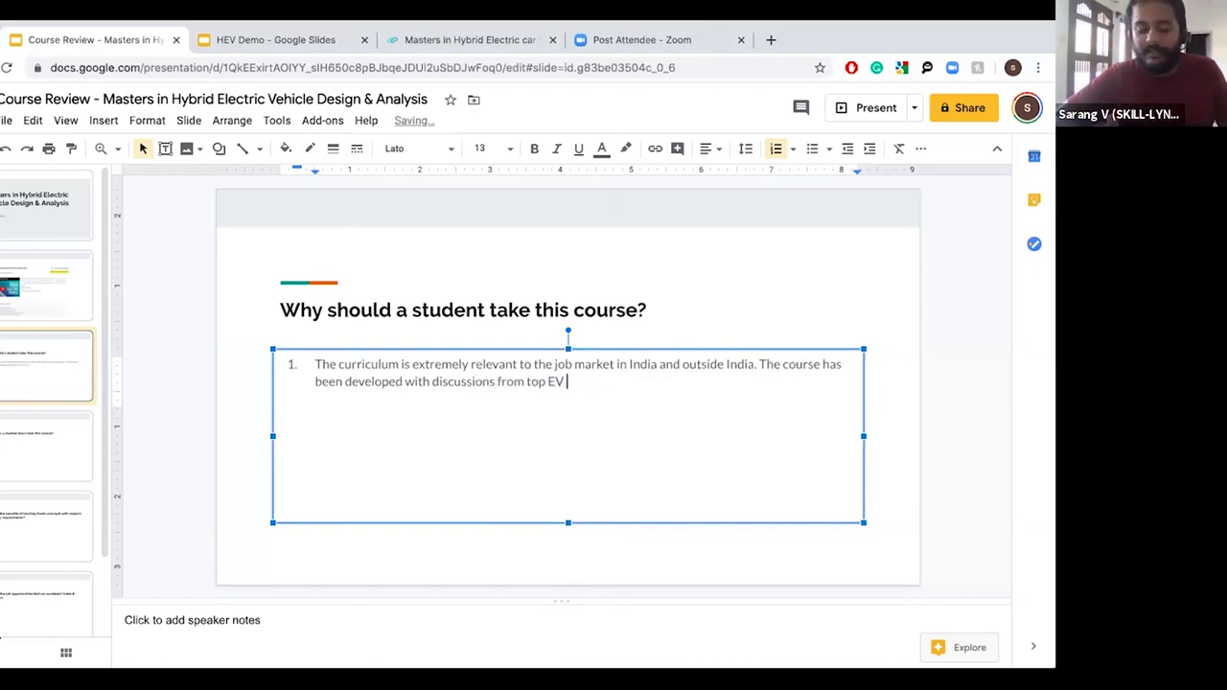
{"action": "key", "text": "BackSpace"}
{"action": "key", "text": "BackSpace"}
{"action": "key", "text": "BackSpace"}
{"action": "key", "text": "BackSpace"}
{"action": "key", "text": "BackSpace"}
{"action": "key", "text": "BackSpace"}
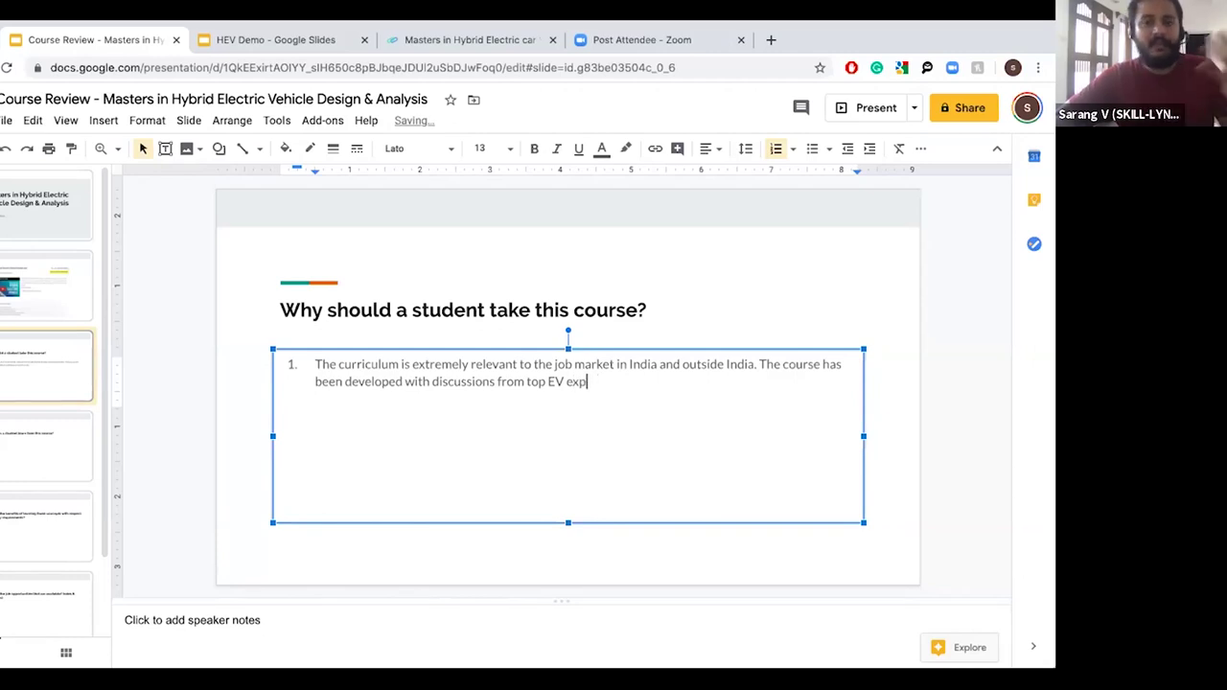
{"action": "type", "text": "& Pas"}
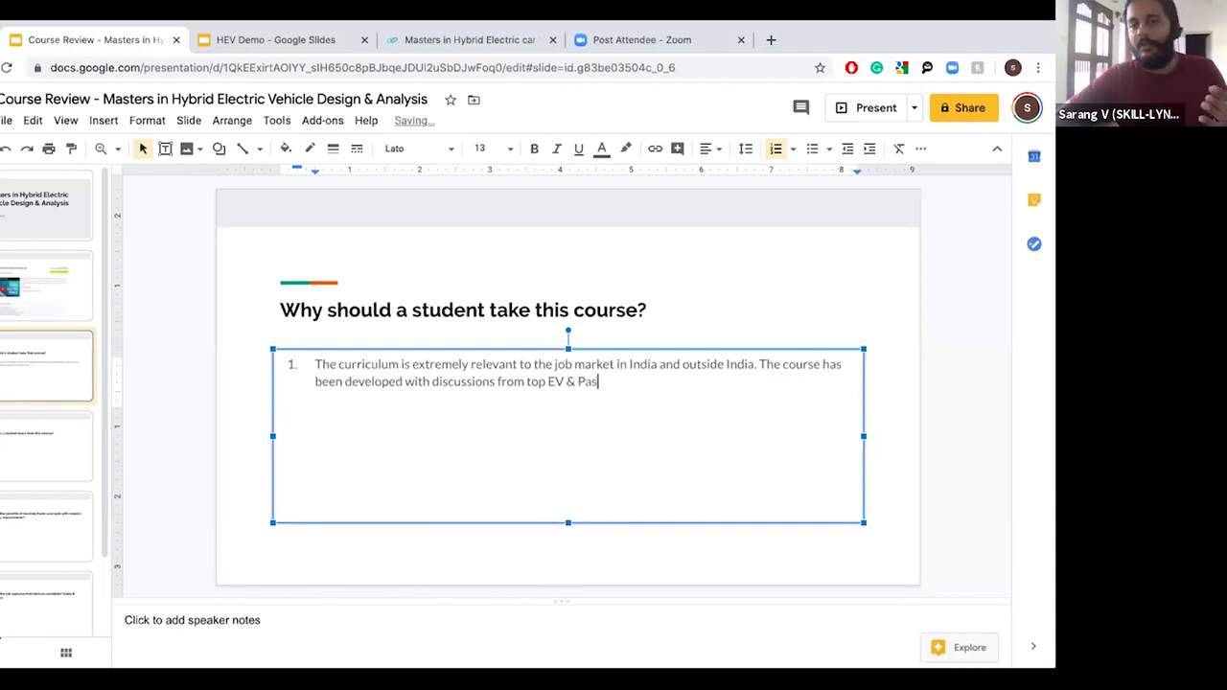
{"action": "type", "text": "senger Vehic"}
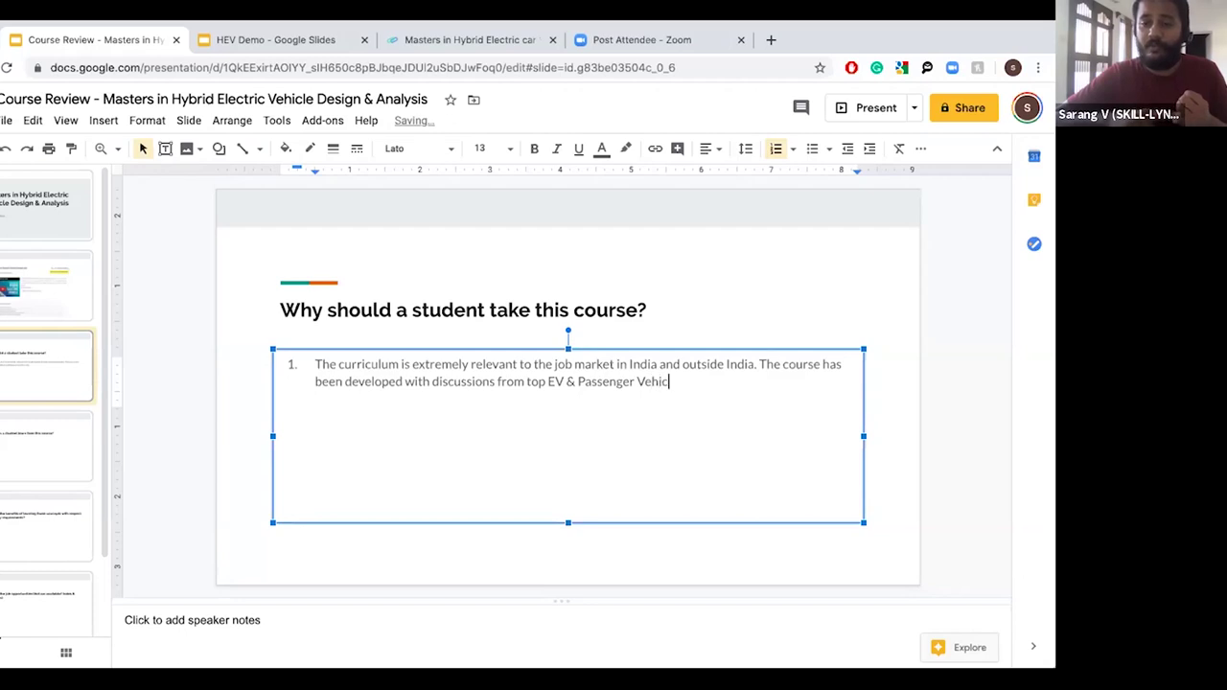
{"action": "type", "text": "le e"}
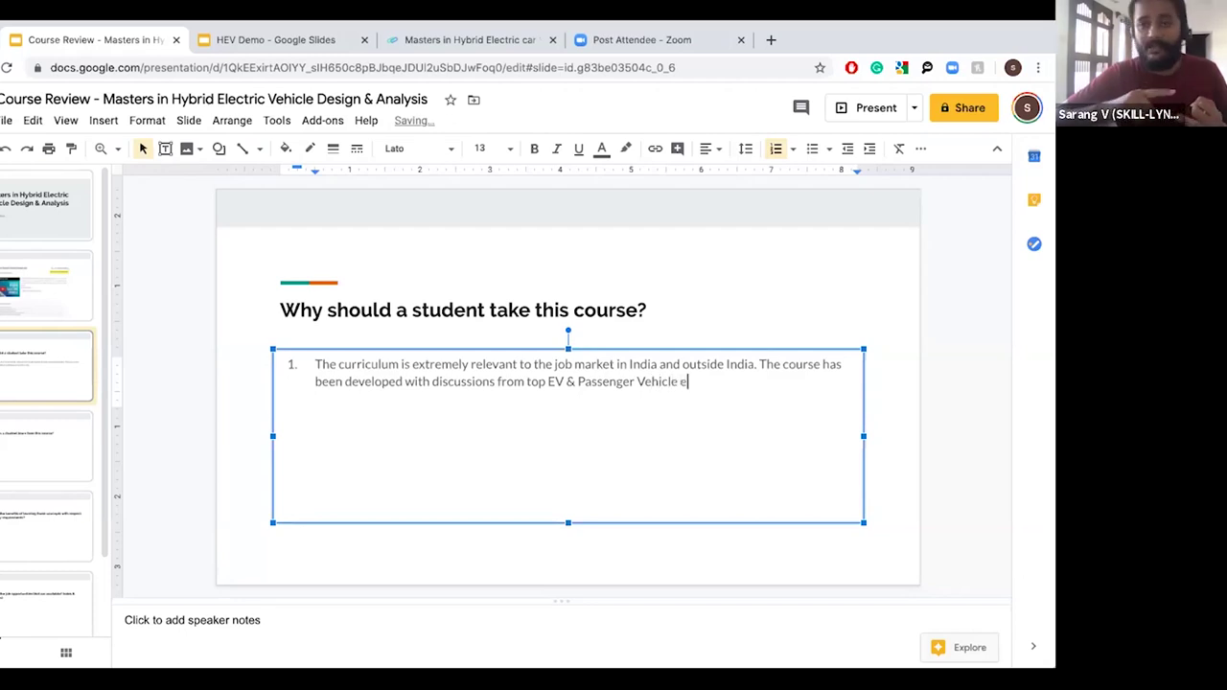
{"action": "type", "text": "xperts to develop"}
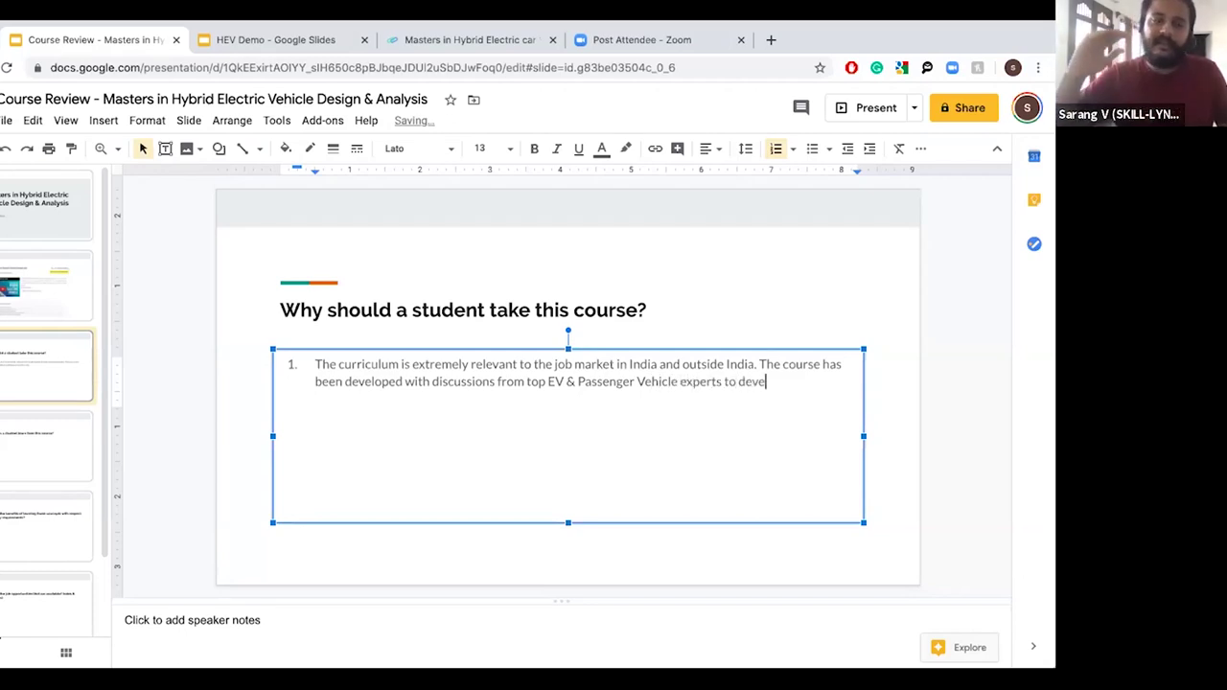
{"action": "key", "text": "BackSpace"}
{"action": "key", "text": "BackSpace"}
{"action": "key", "text": "BackSpace"}
{"action": "key", "text": "BackSpace"}
{"action": "key", "text": "BackSpace"}
{"action": "key", "text": "BackSpace"}
{"action": "key", "text": "BackSpace"}
{"action": "key", "text": "BackSpace"}
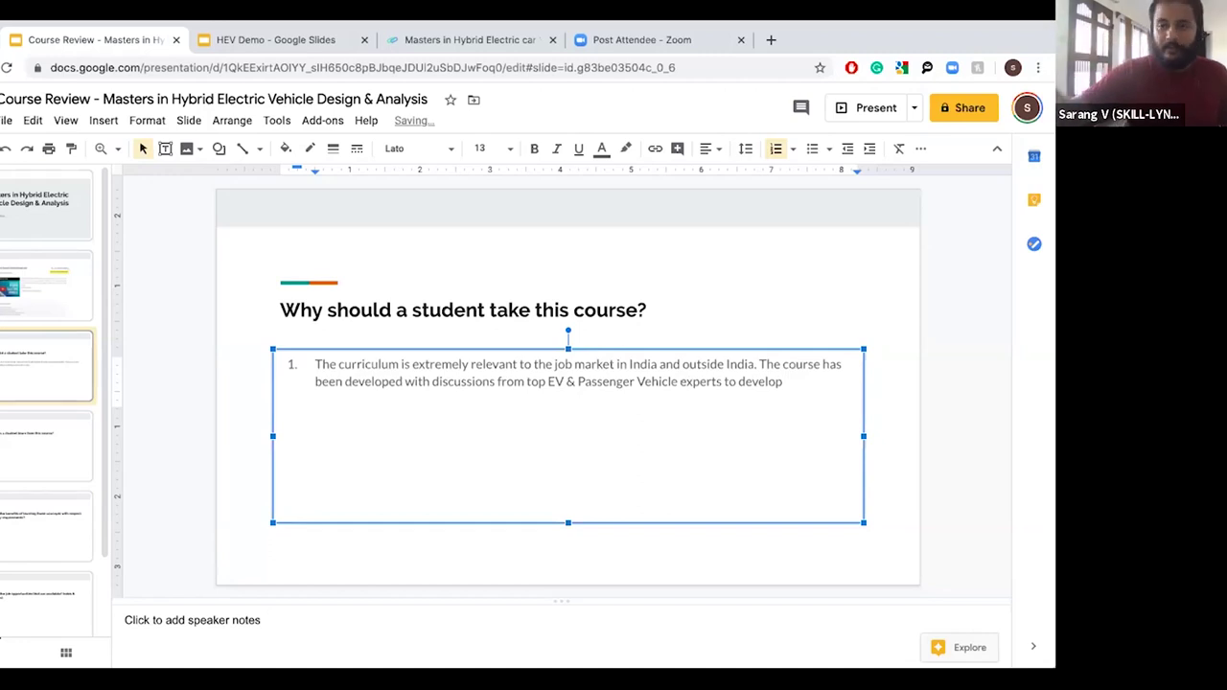
{"action": "key", "text": "BackSpace"}
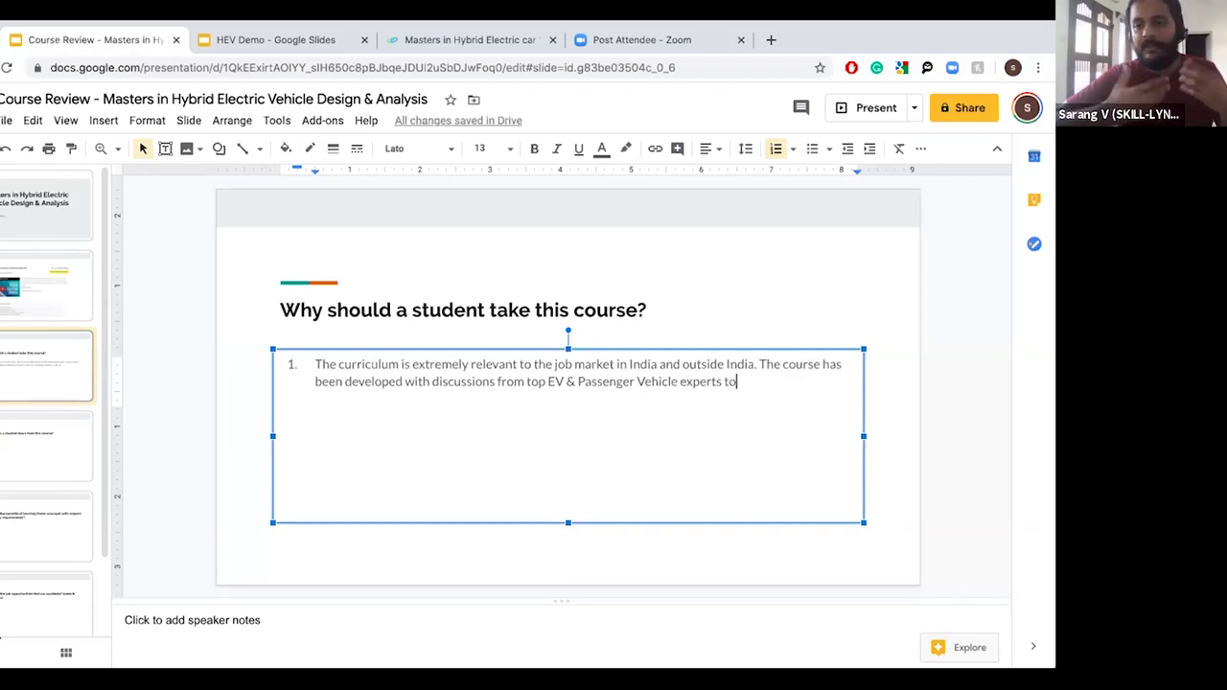
{"action": "key", "text": "BackSpace"}
{"action": "key", "text": "BackSpace"}
{"action": "key", "text": "BackSpace"}
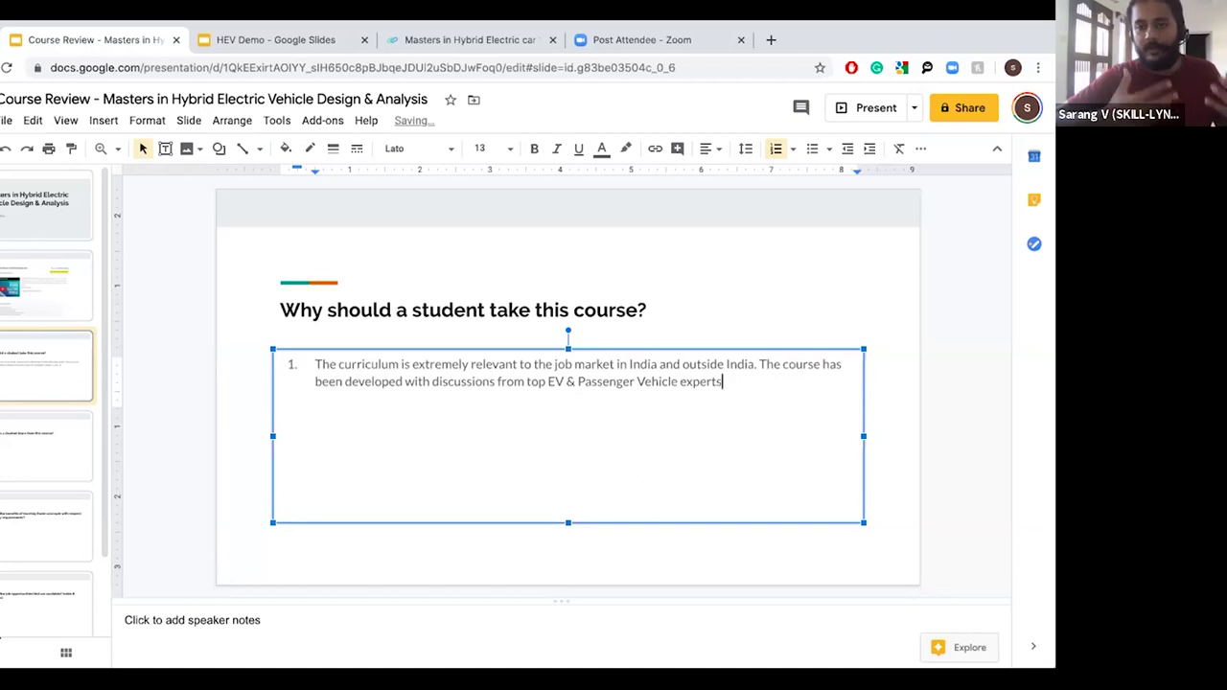
{"action": "key", "text": "Return"}
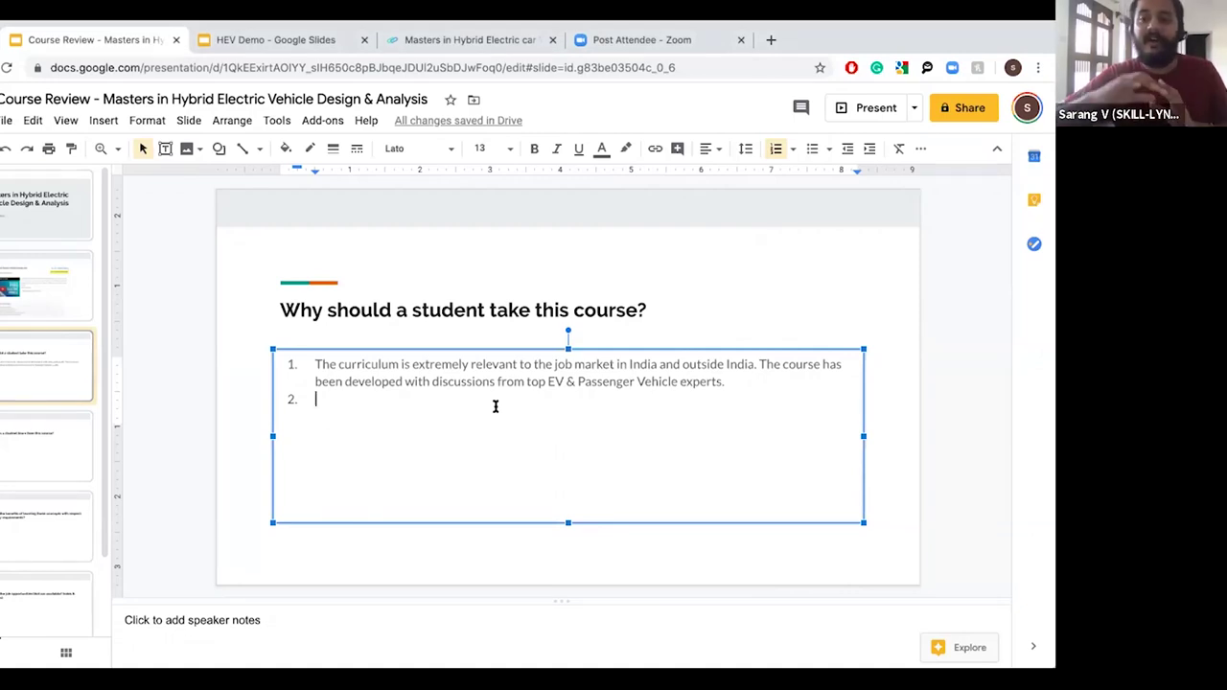
Type point 2 as 'The R&D work with respect to EV is ramping up', dropping the trailing 'and'.
{"action": "type", "text": "The R"}
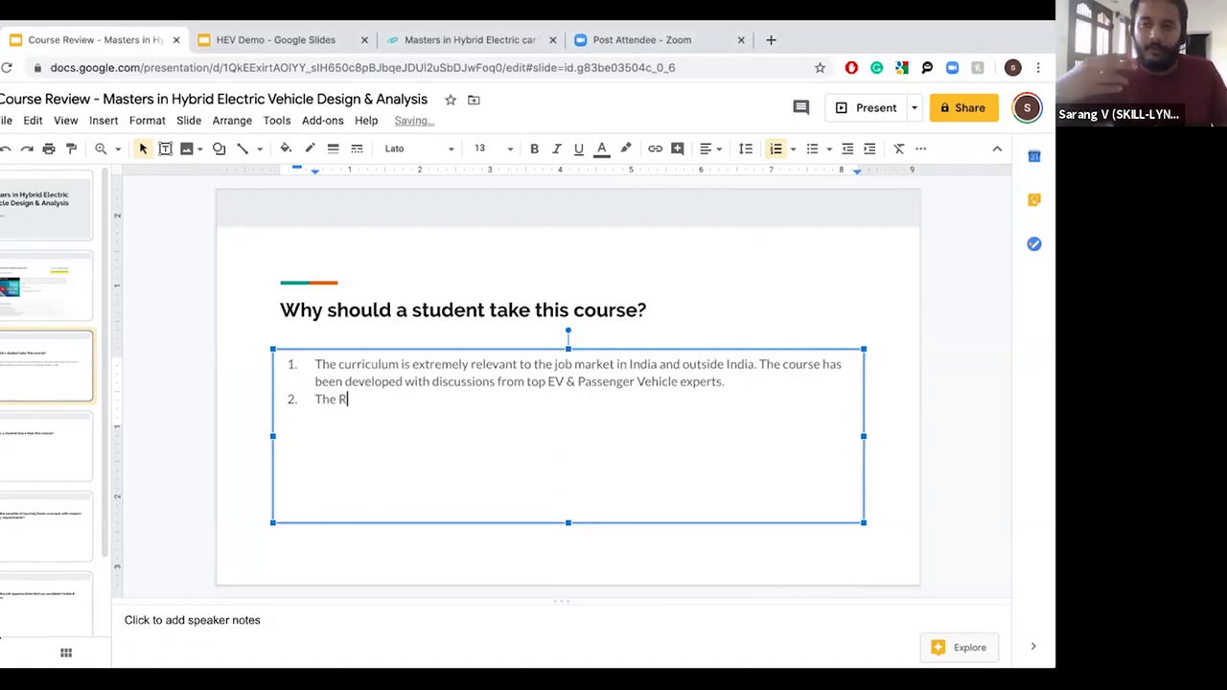
{"action": "type", "text": "&D wo"}
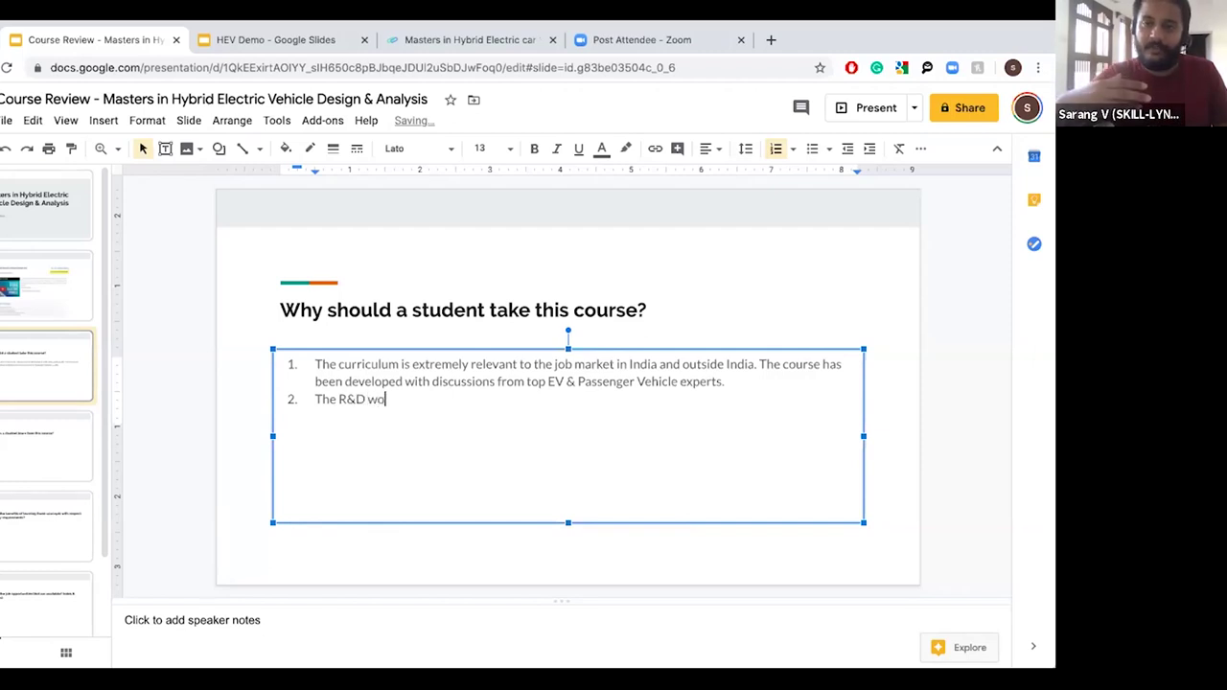
{"action": "type", "text": "rk with respect to"}
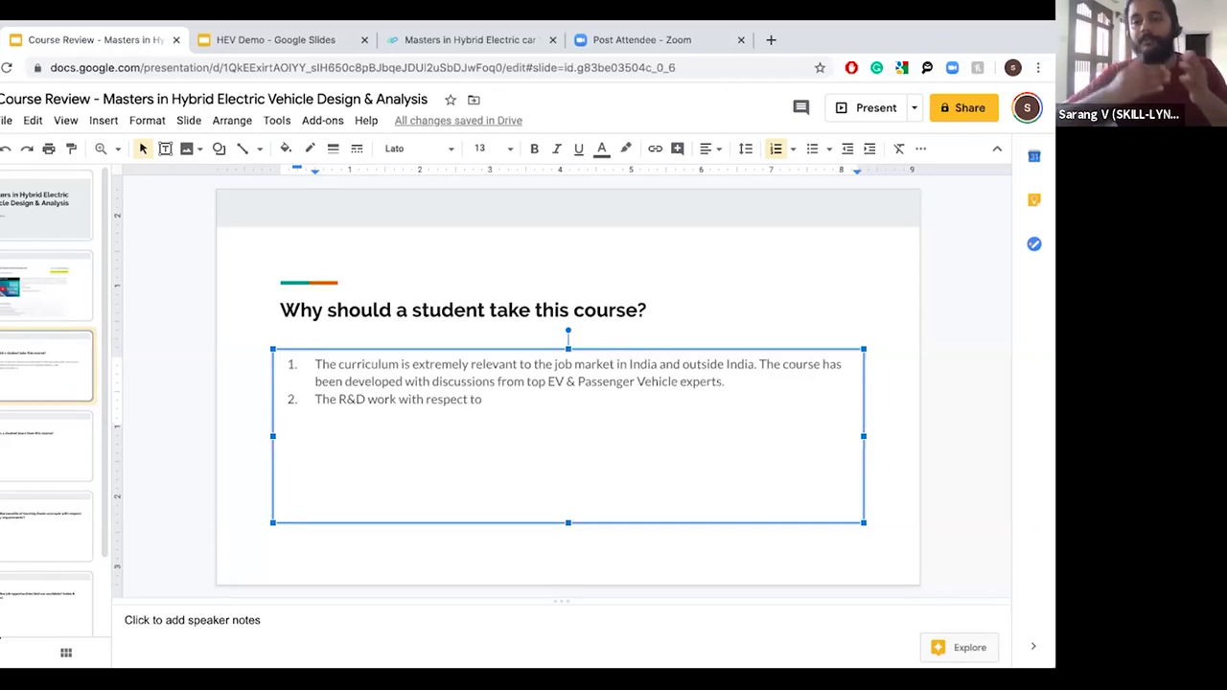
{"action": "type", "text": "EV "}
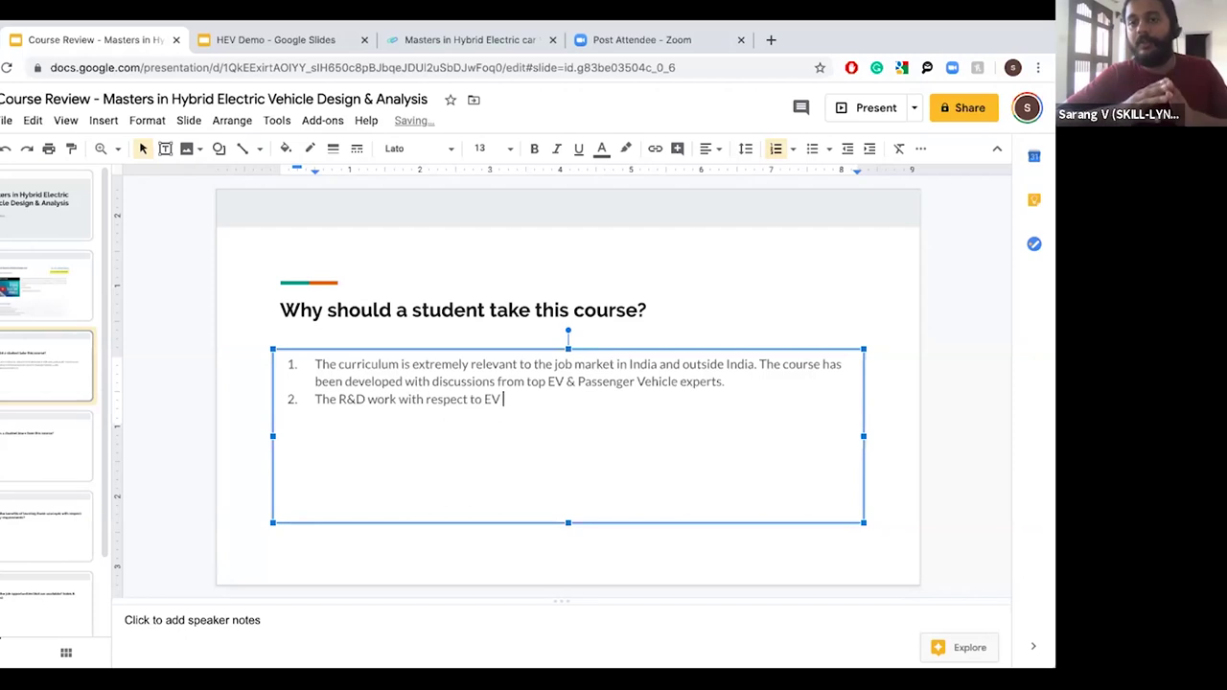
{"action": "type", "text": "is ra"}
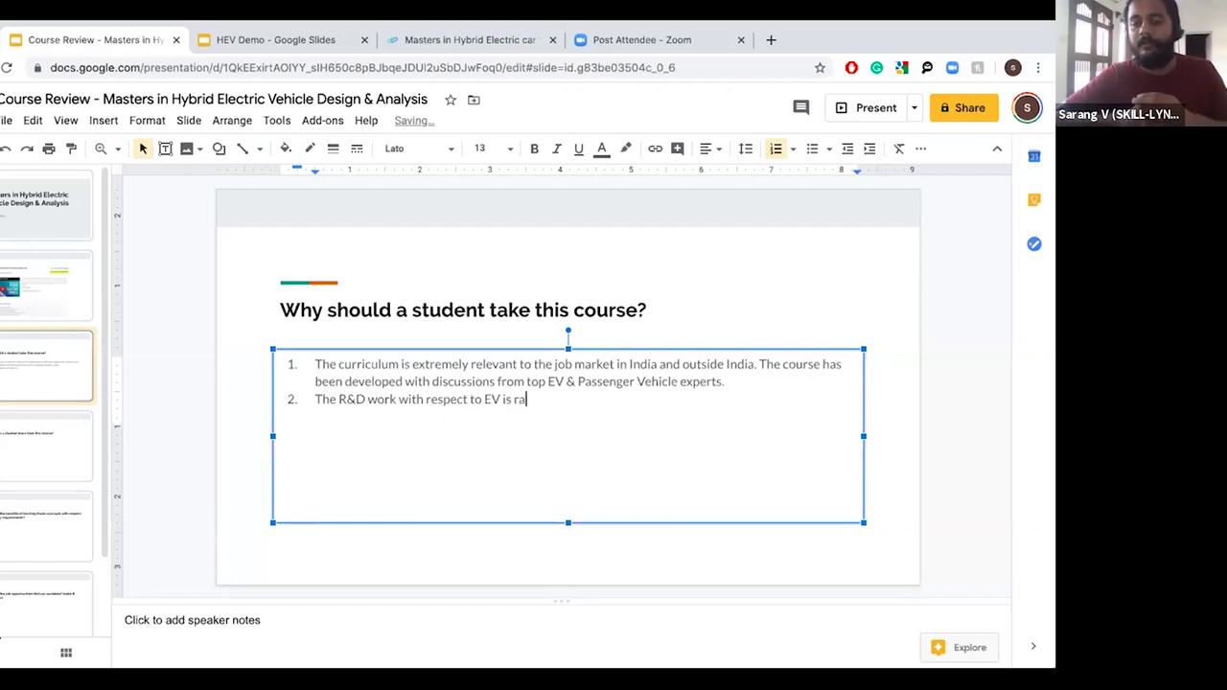
{"action": "type", "text": "mping up and"}
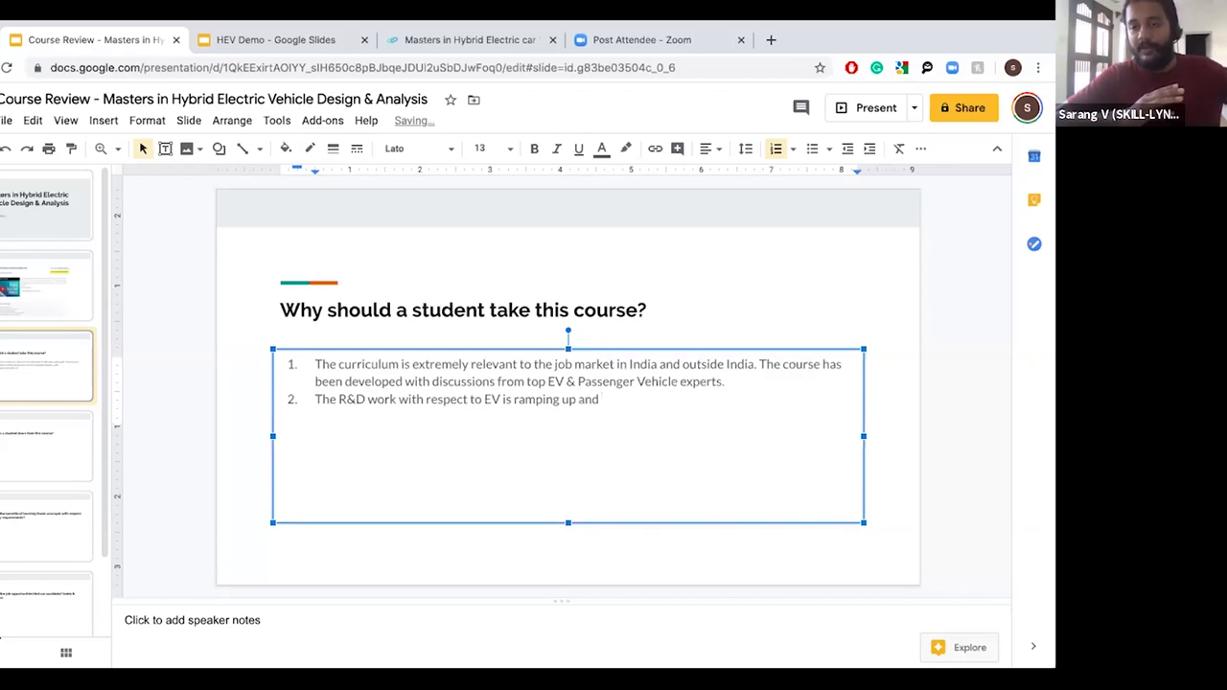
{"action": "key", "text": "BackSpace"}
{"action": "key", "text": "BackSpace"}
{"action": "key", "text": "BackSpace"}
{"action": "key", "text": "BackSpace"}
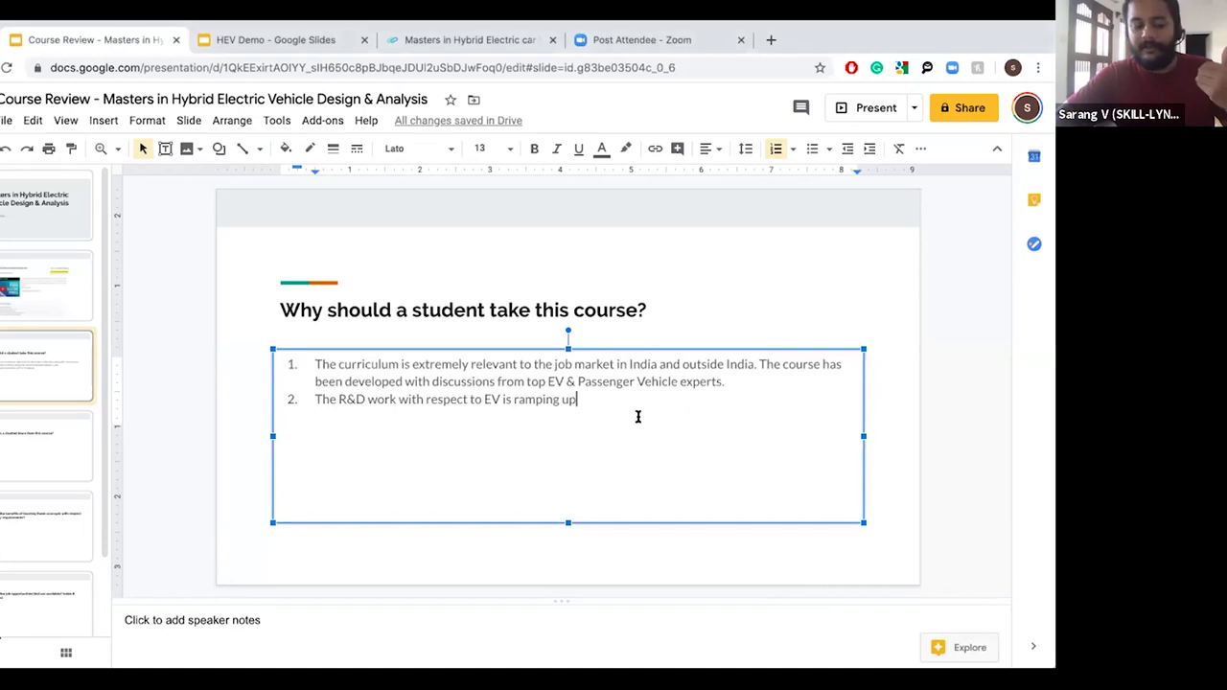
Add point 3: 'In the next 5-10 years engineers will be required to also understand the Elec'.
{"action": "key", "text": "Return"}
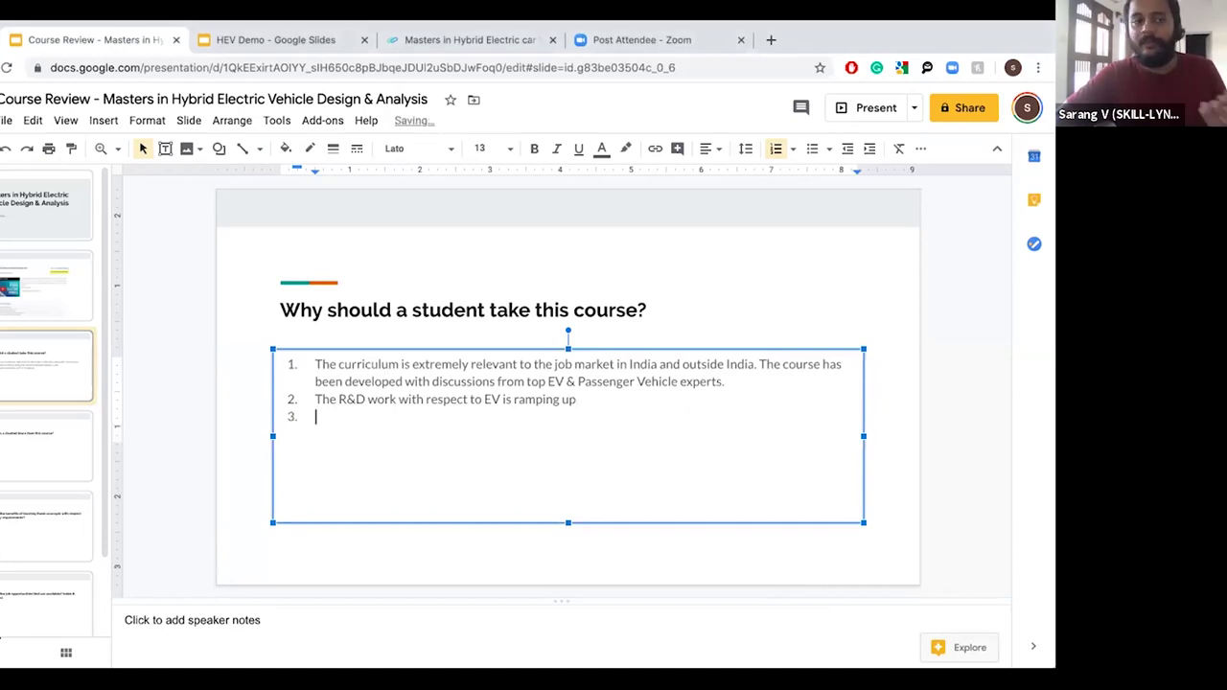
{"action": "type", "text": "In the n"}
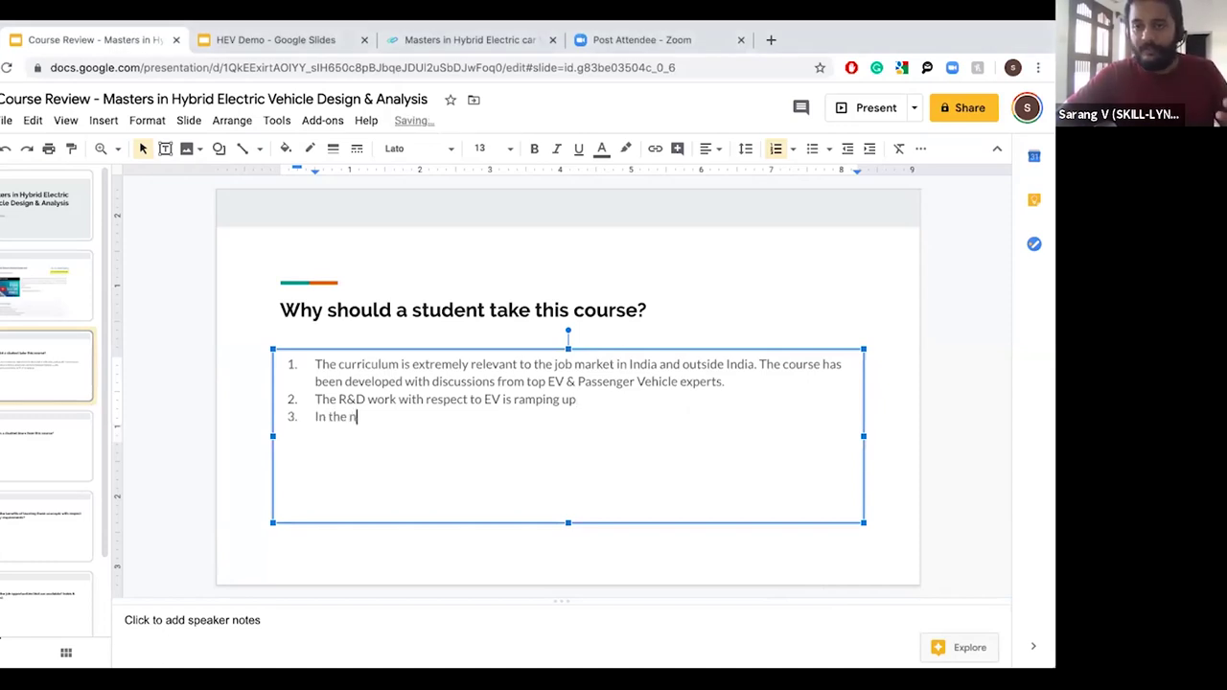
{"action": "type", "text": "ext 10 years"}
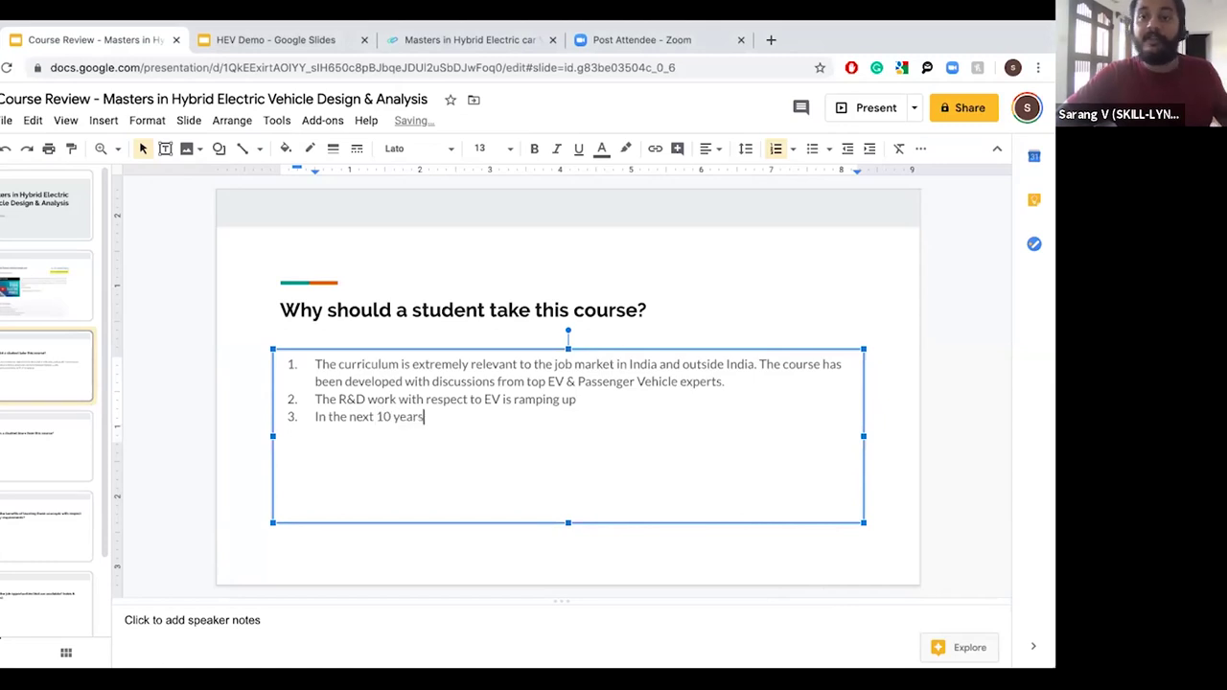
{"action": "key", "text": "BackSpace"}
{"action": "key", "text": "BackSpace"}
{"action": "key", "text": "BackSpace"}
{"action": "key", "text": "BackSpace"}
{"action": "key", "text": "BackSpace"}
{"action": "key", "text": "BackSpace"}
{"action": "key", "text": "BackSpace"}
{"action": "key", "text": "BackSpace"}
{"action": "key", "text": "BackSpace"}
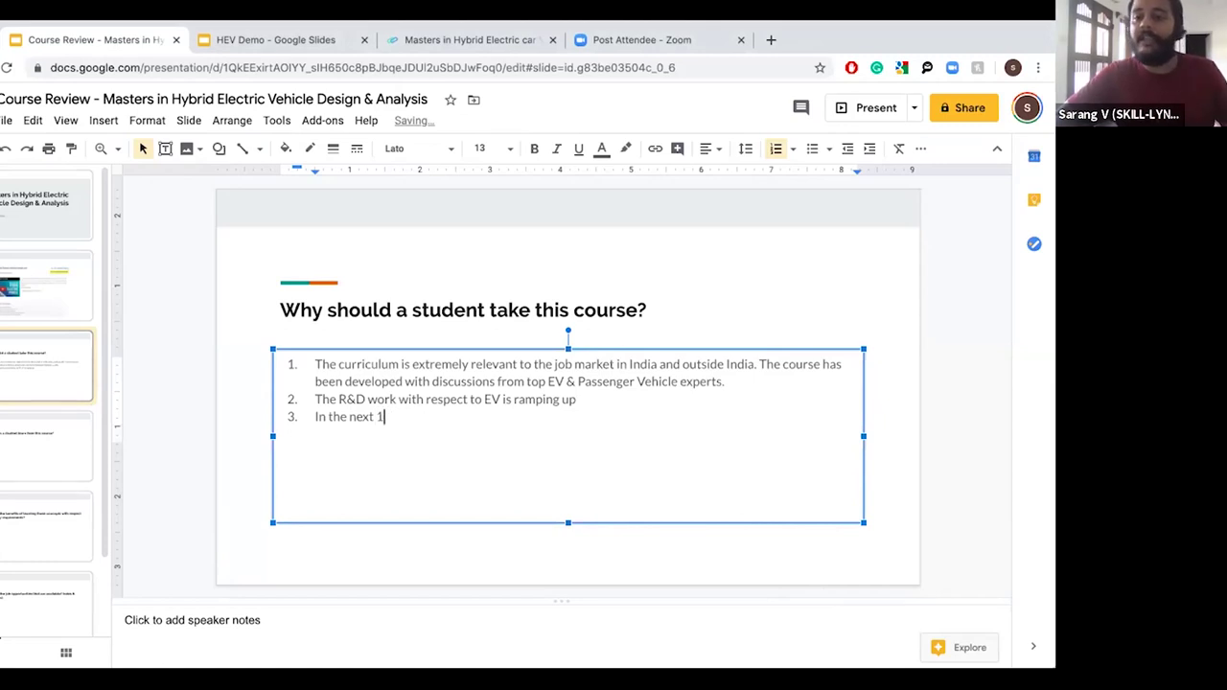
{"action": "type", "text": "5-10"}
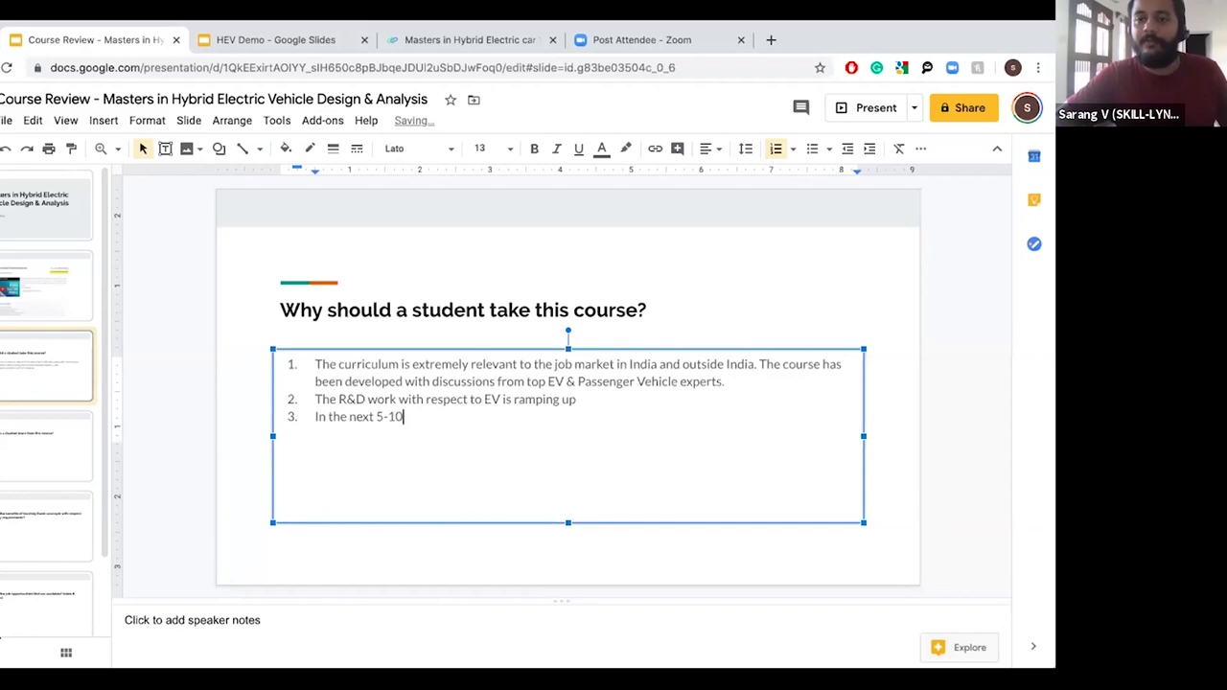
{"action": "type", "text": " years the"}
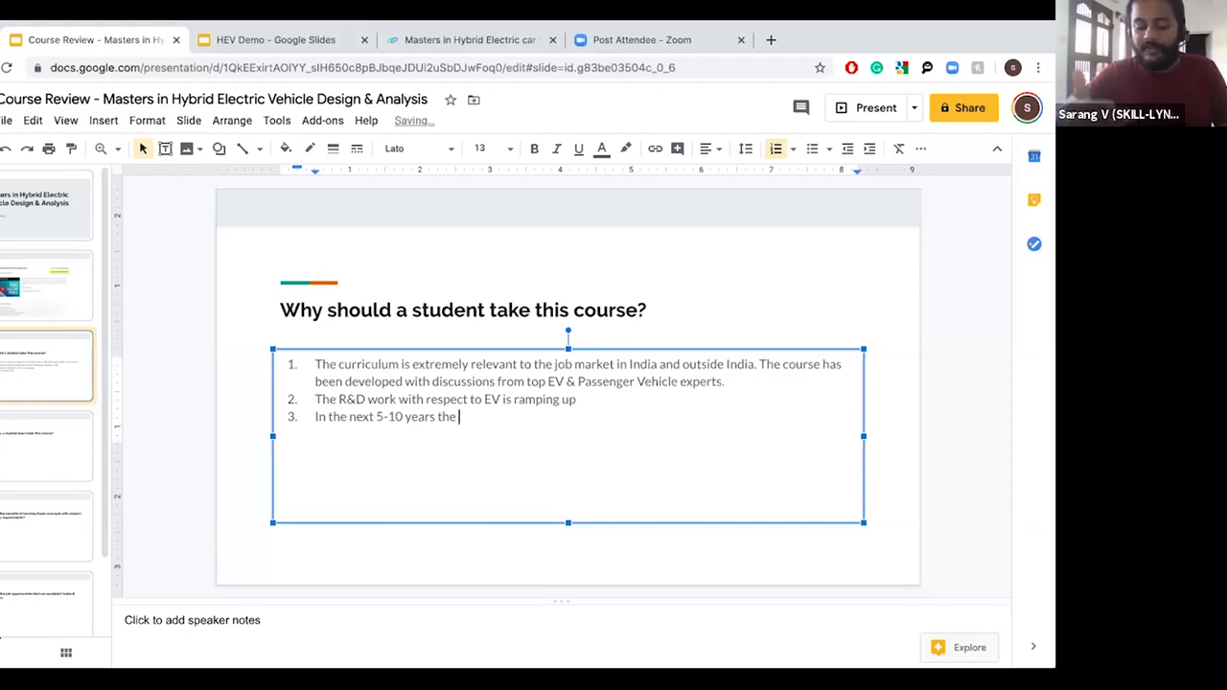
{"action": "key", "text": "BackSpace"}
{"action": "key", "text": "BackSpace"}
{"action": "key", "text": "BackSpace"}
{"action": "key", "text": "BackSpace"}
{"action": "type", "text": "engin"}
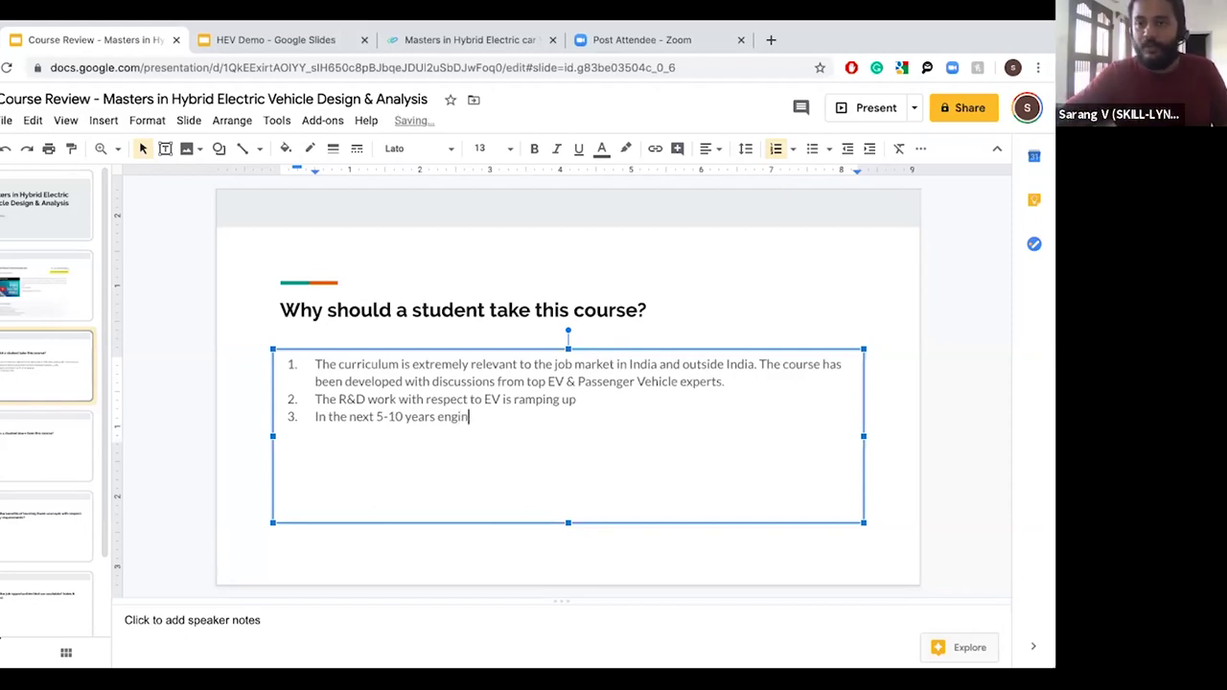
{"action": "type", "text": "eers "}
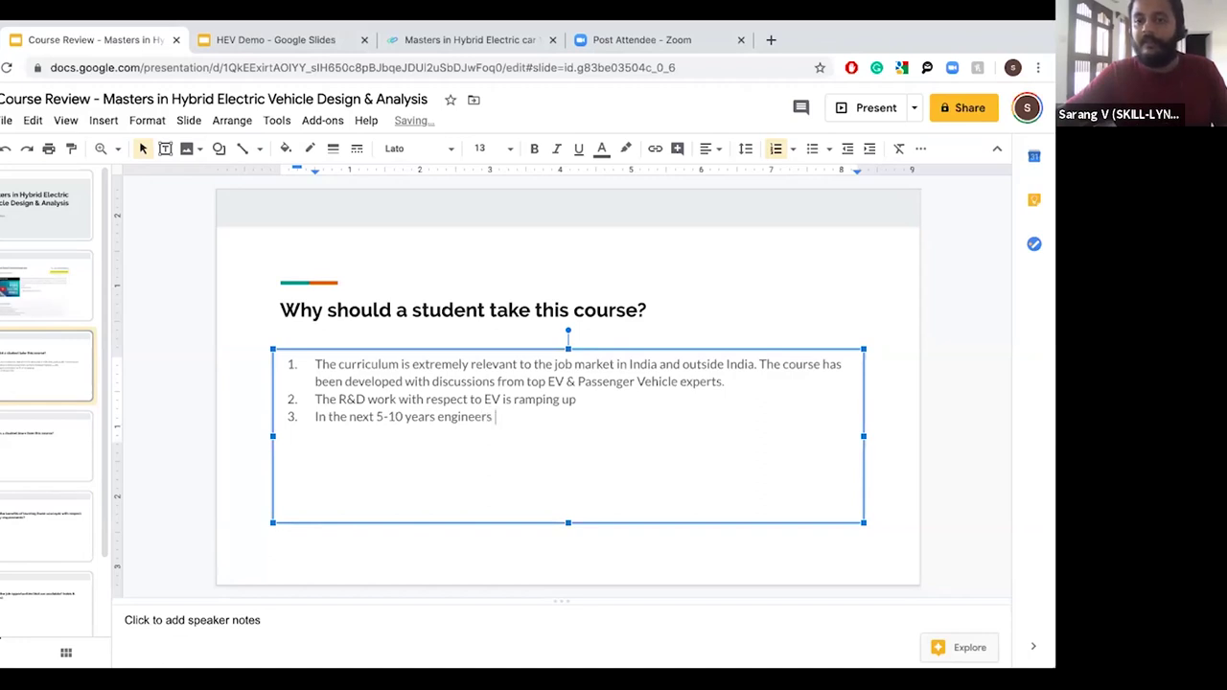
{"action": "type", "text": "will be "}
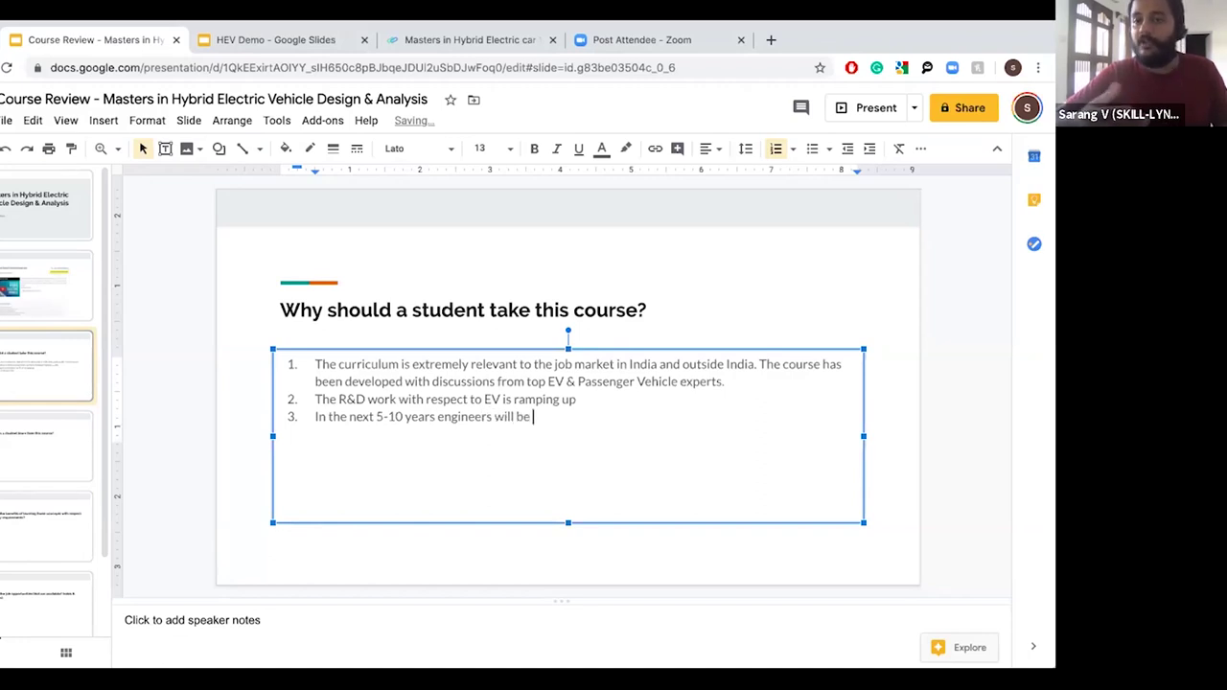
{"action": "type", "text": "required to "}
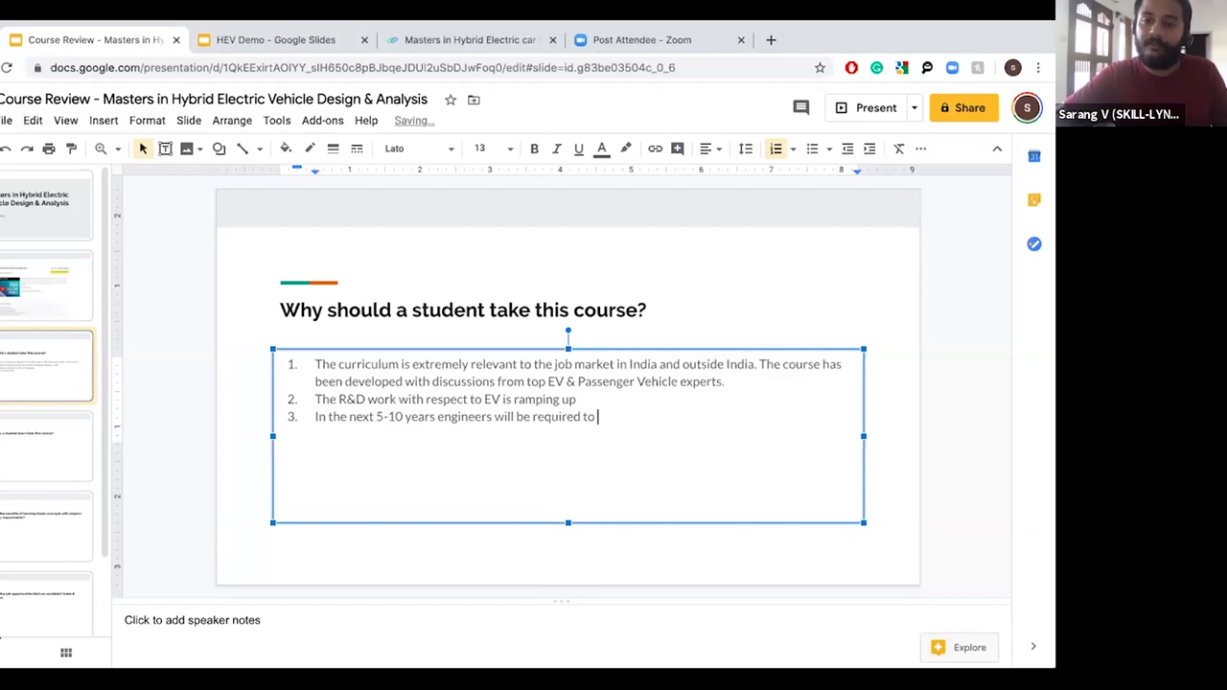
{"action": "type", "text": "also understand"}
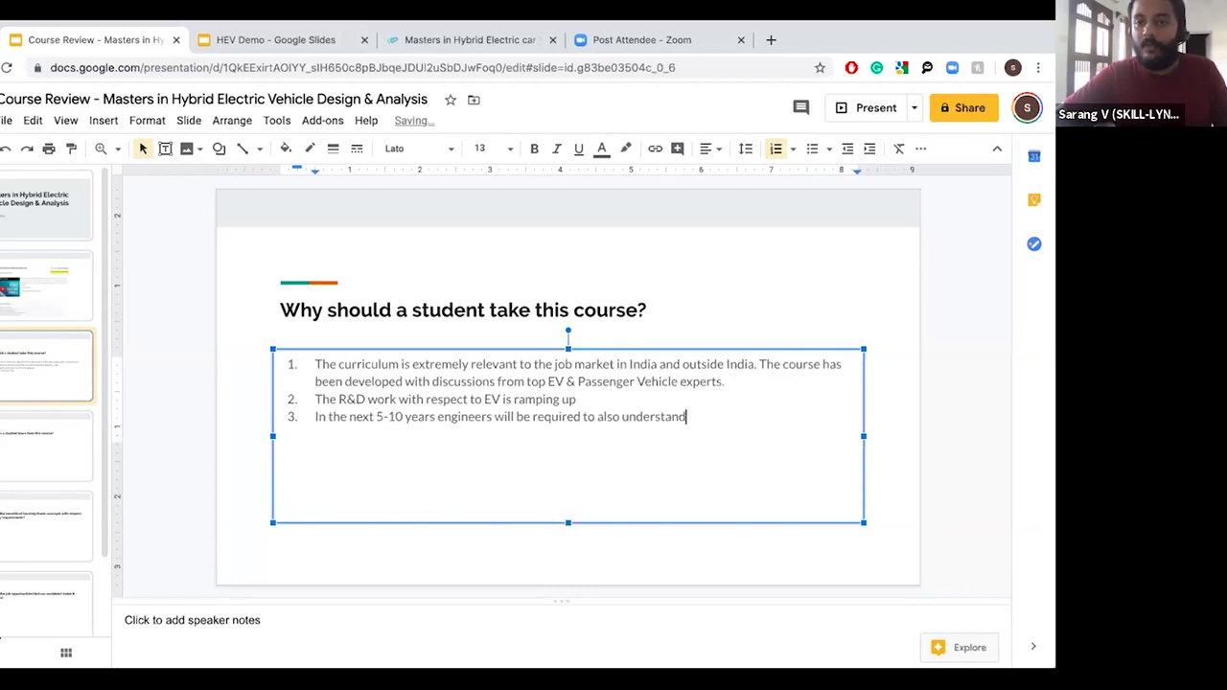
{"action": "type", "text": " the"}
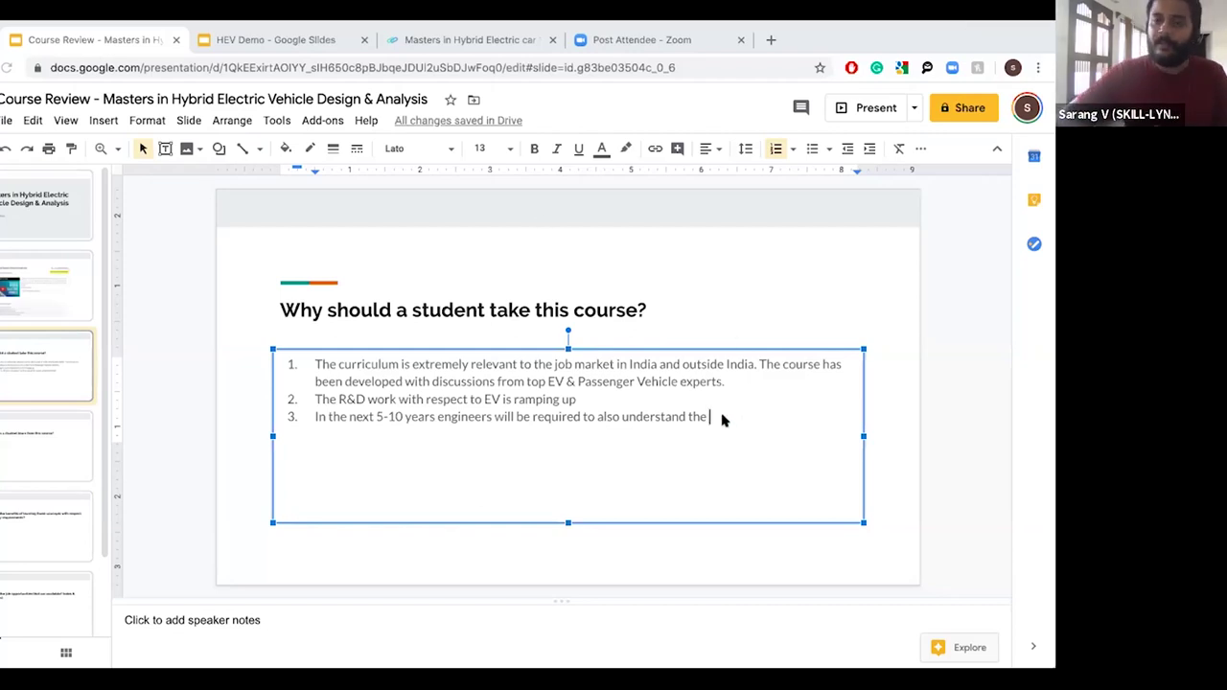
{"action": "type", "text": "Elec"}
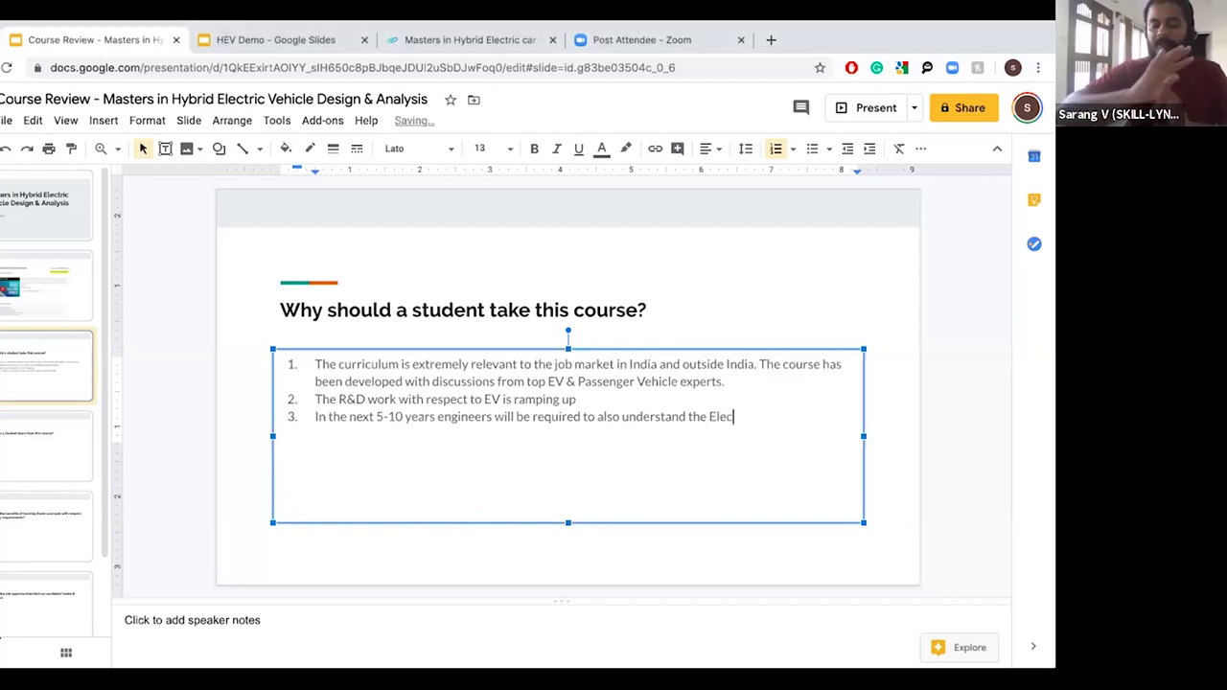